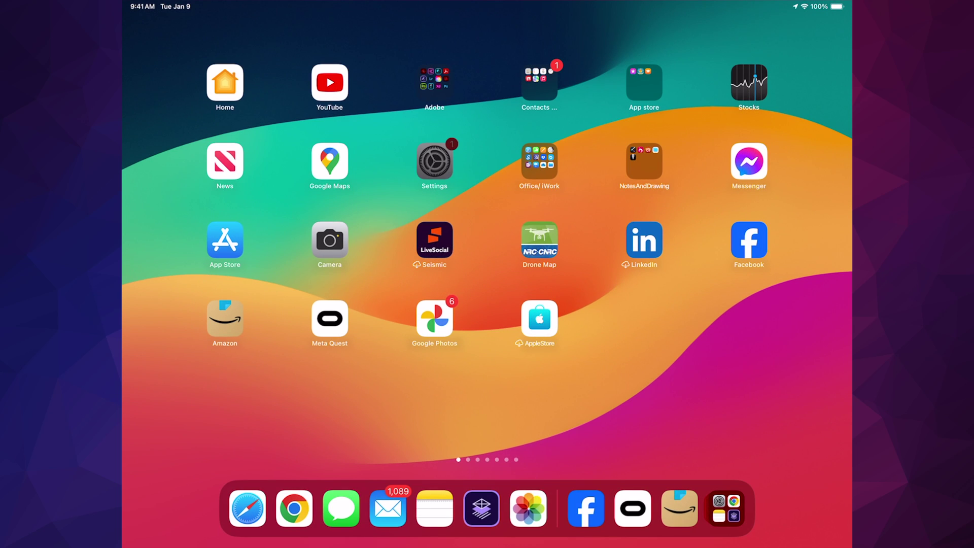
Launch Settings and dismiss the empty search, leaving the General page showing Software Update
click(435, 162)
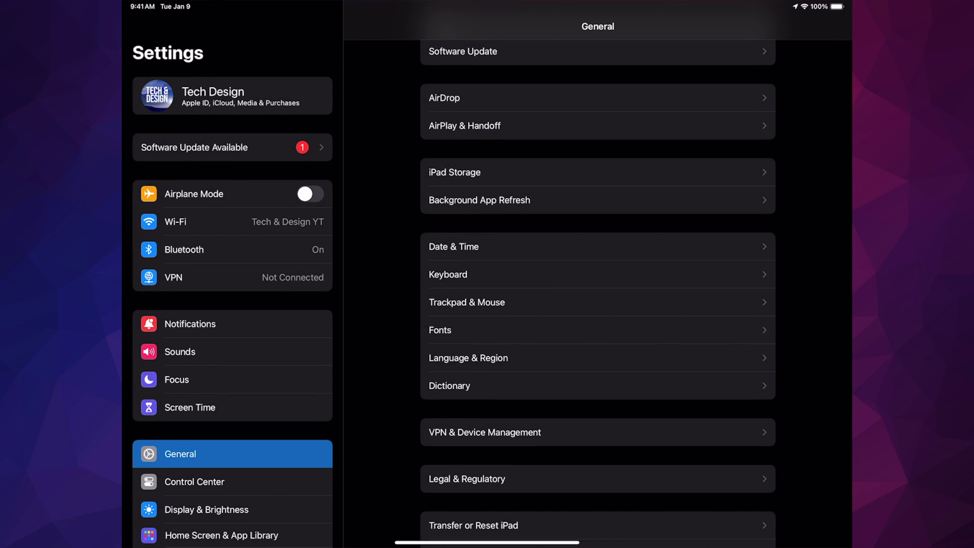
scroll(233, 305, up, 3)
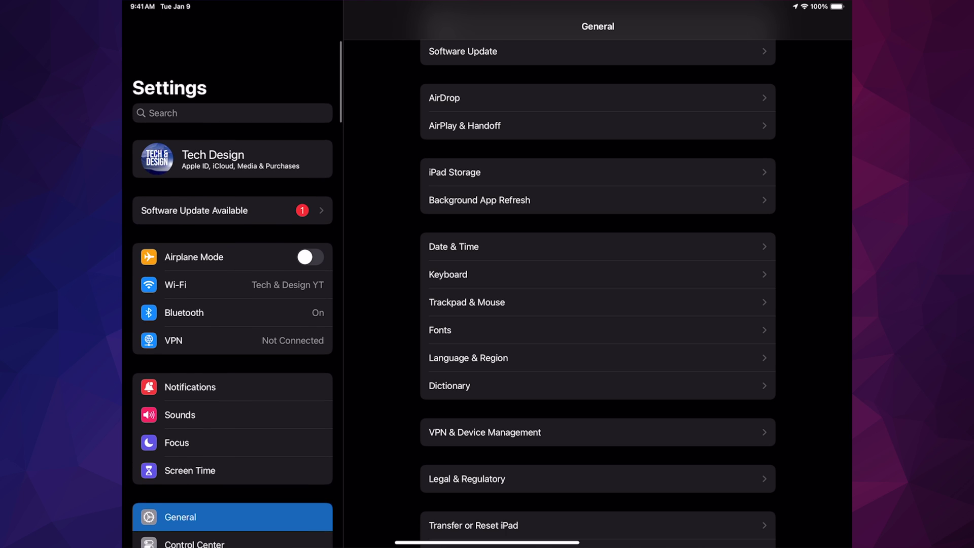
click(233, 78)
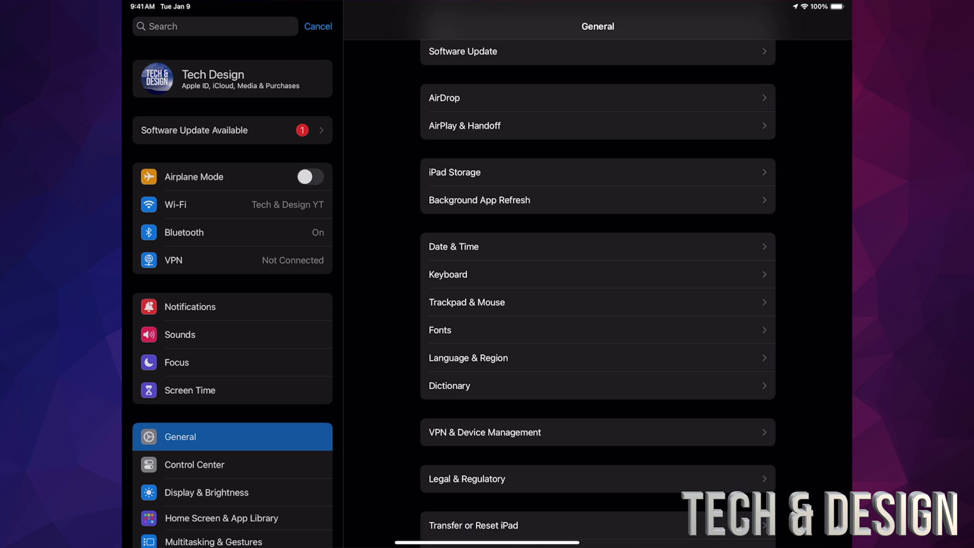
click(317, 25)
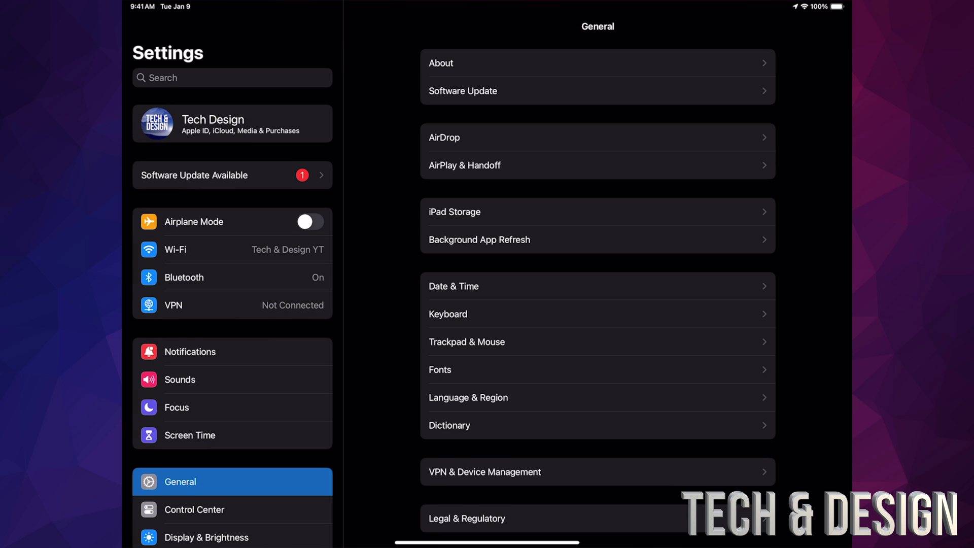
Go to Software Update and start installing iPadOS 17.0.3 with Update Now
click(598, 90)
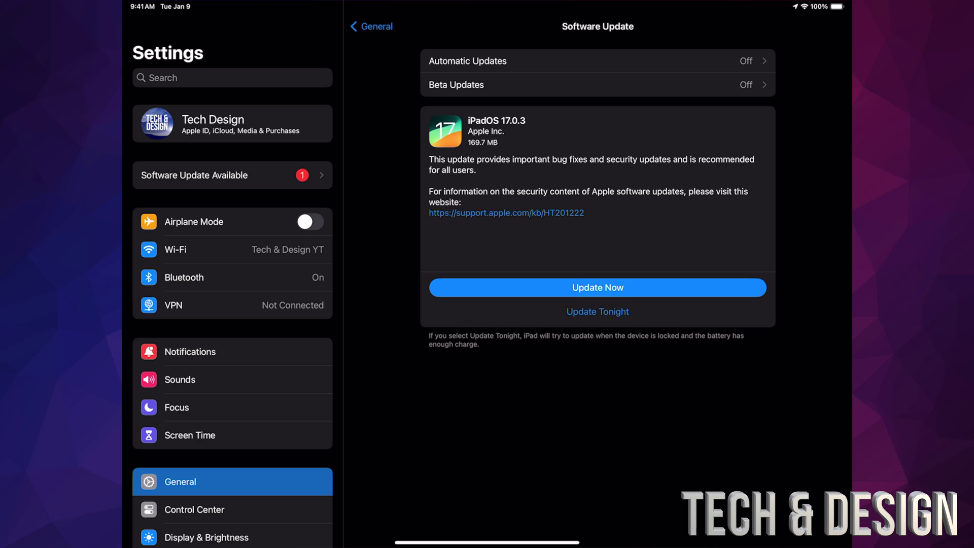
click(597, 287)
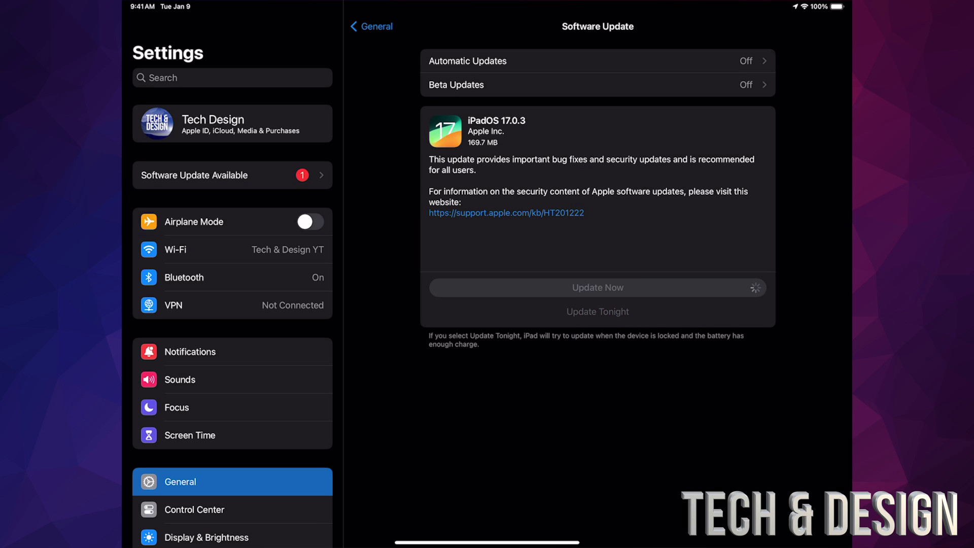